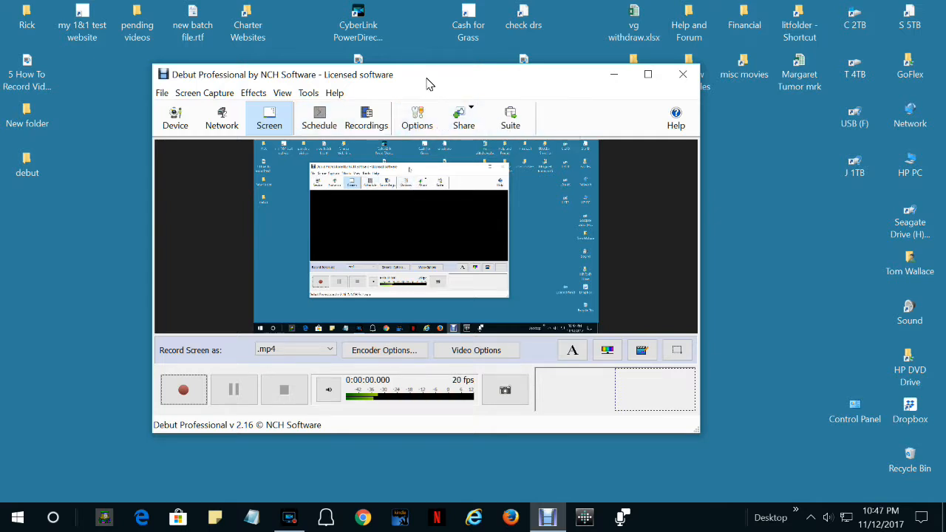
- Try the Load last selection option for Screen Capture in the video options, and discard the change
{"action": "left_click", "coordinate": [414, 112]}
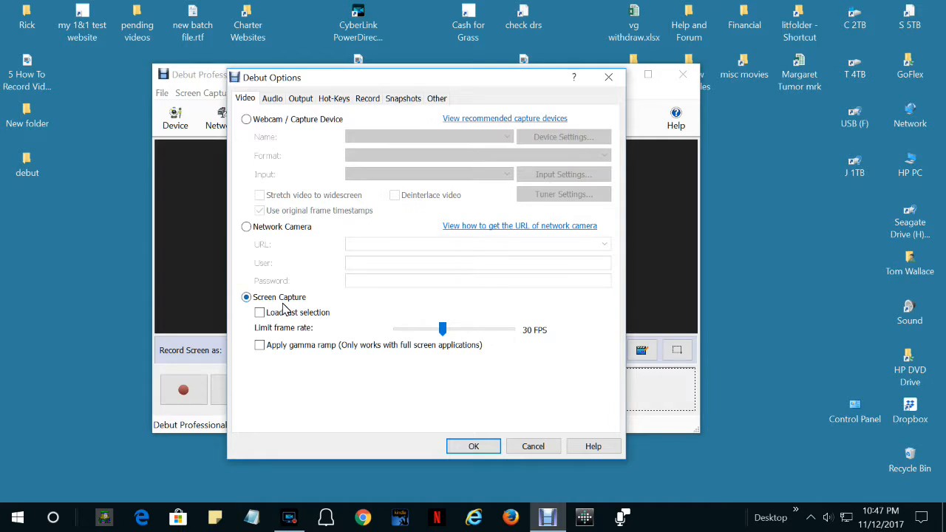
{"action": "left_click", "coordinate": [259, 313]}
{"action": "left_click", "coordinate": [259, 313]}
{"action": "left_click", "coordinate": [260, 313]}
{"action": "left_click", "coordinate": [521, 451]}
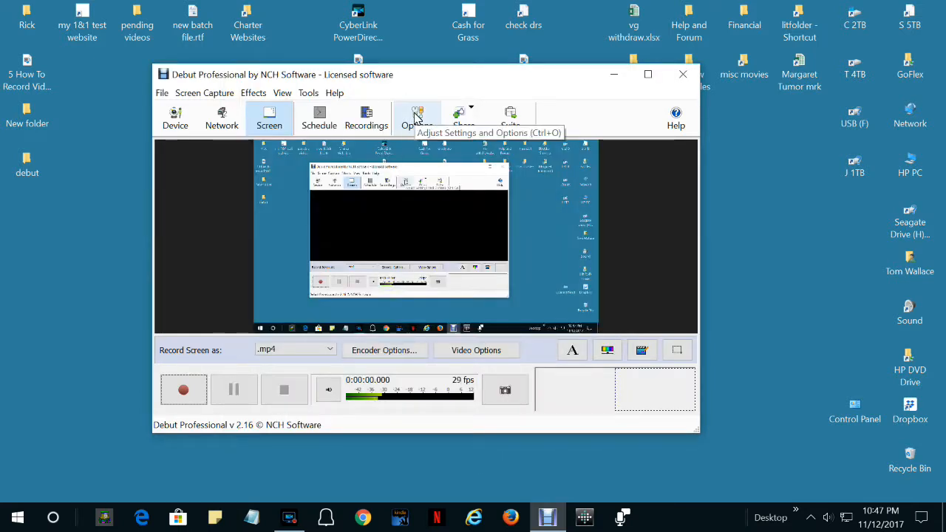
- Examine the audio recording sources in the options and the level settings of the Yeti Stereo Microphone in the system mixer
{"action": "left_click", "coordinate": [416, 118]}
{"action": "left_click", "coordinate": [273, 100]}
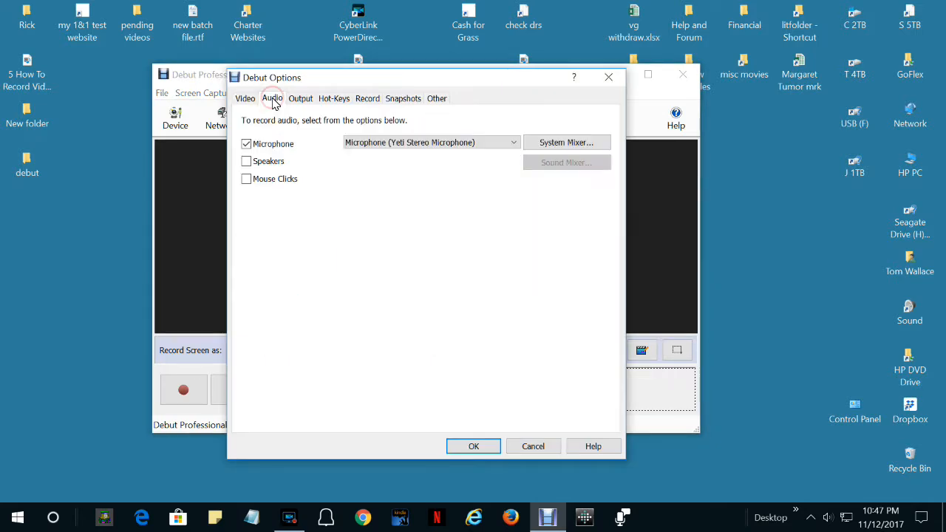
{"action": "left_click", "coordinate": [246, 145]}
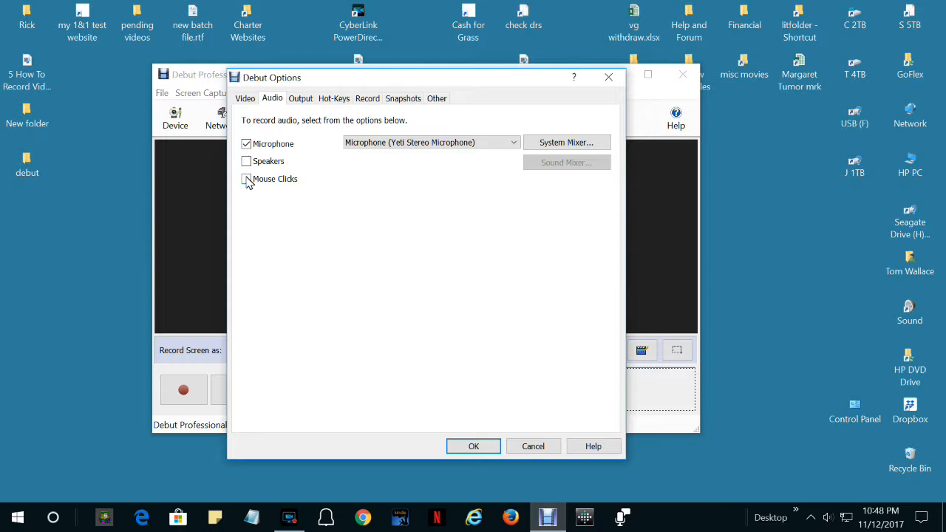
{"action": "left_click", "coordinate": [584, 145]}
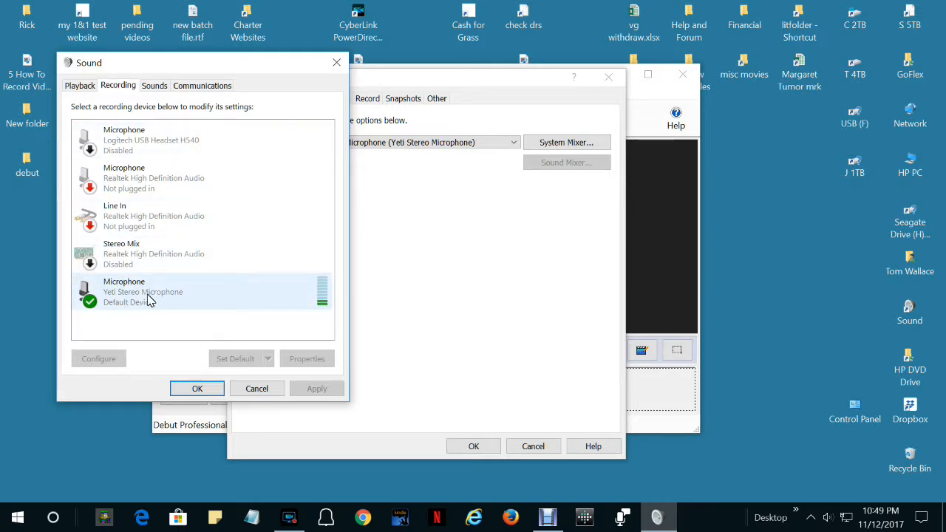
{"action": "double_click", "coordinate": [122, 289]}
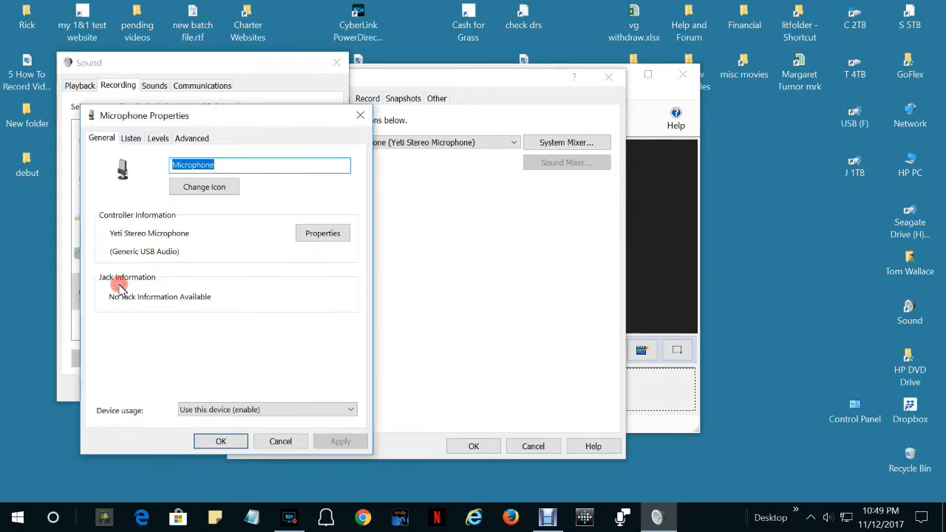
{"action": "left_click", "coordinate": [159, 140]}
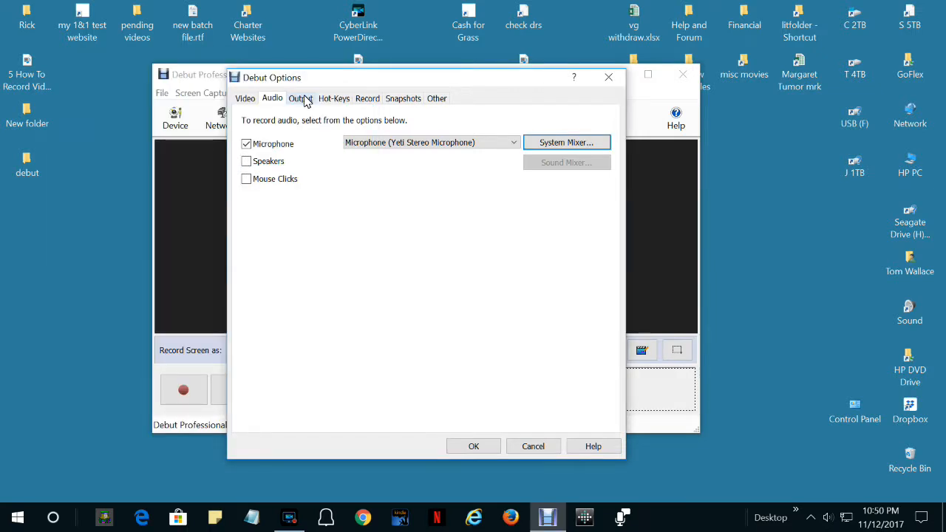
- Review the output, hot-key, recording, snapshot and other options, including cursor highlighting, and leave without saving changes
{"action": "left_click", "coordinate": [300, 98]}
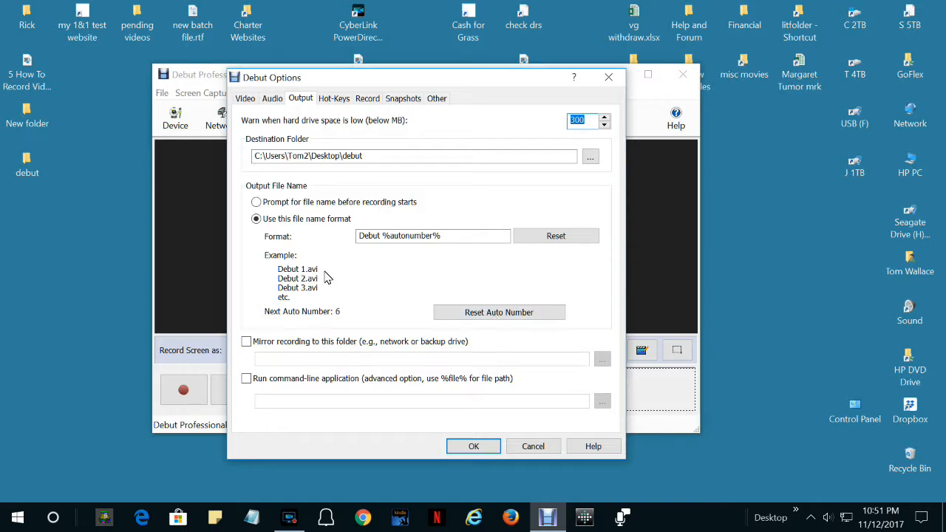
{"action": "left_click", "coordinate": [333, 100]}
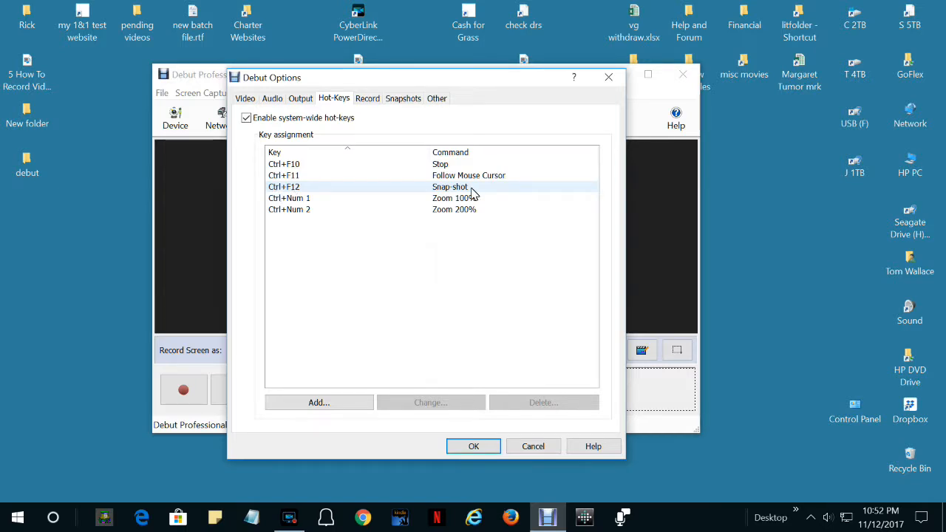
{"action": "left_click", "coordinate": [367, 99]}
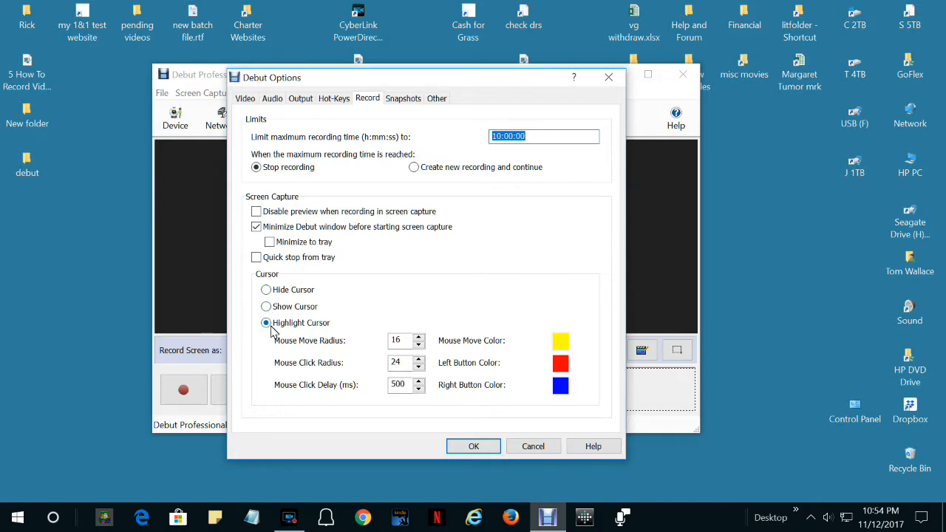
{"action": "left_click", "coordinate": [300, 327]}
{"action": "left_click", "coordinate": [401, 99]}
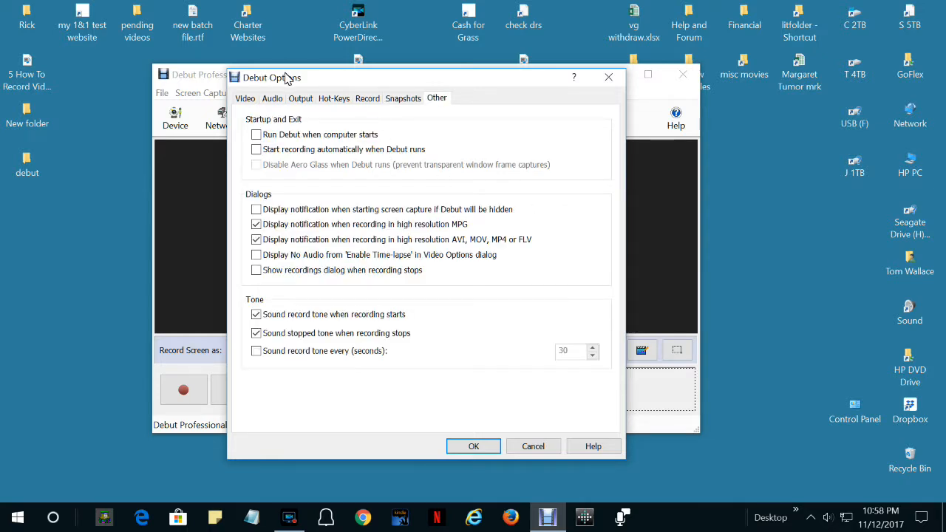
{"action": "left_click", "coordinate": [533, 447]}
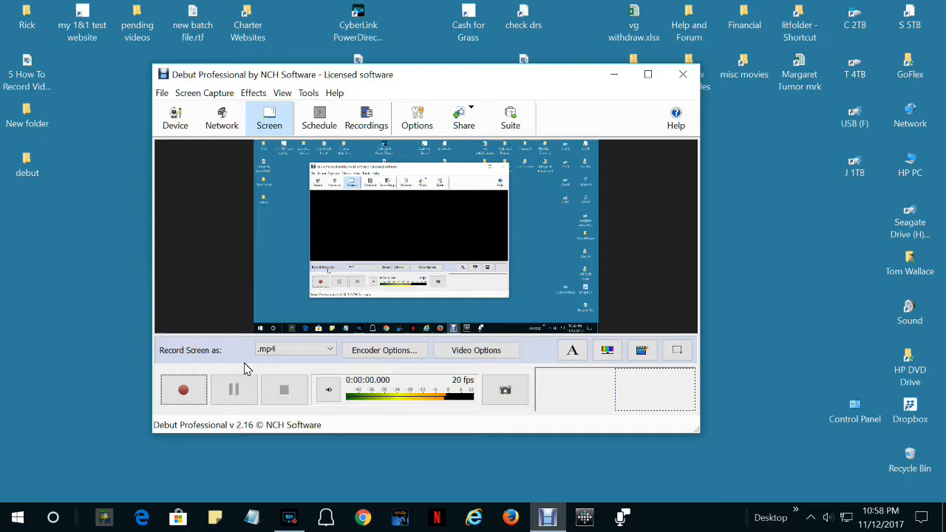
- Examine the available recording file formats and the MP4 encoding settings, including the choice of video compressor
{"action": "left_click", "coordinate": [329, 350]}
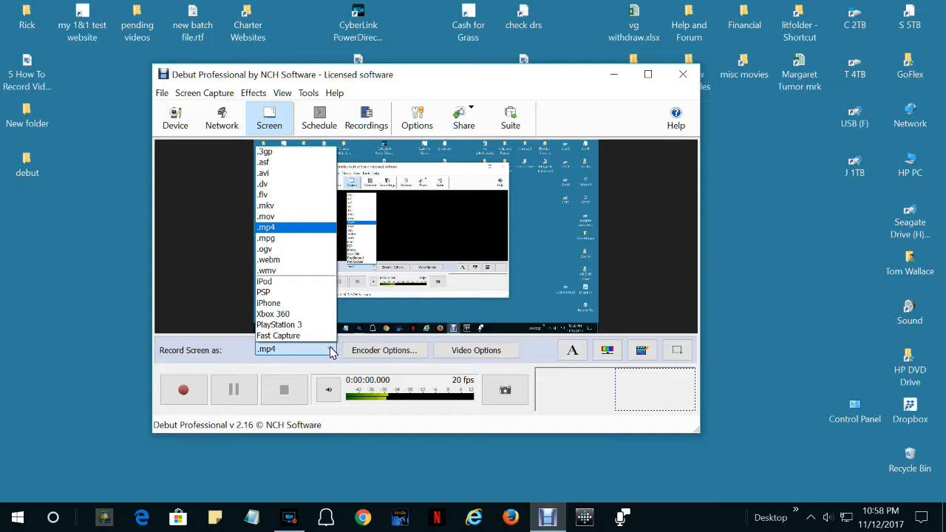
{"action": "left_click", "coordinate": [330, 352]}
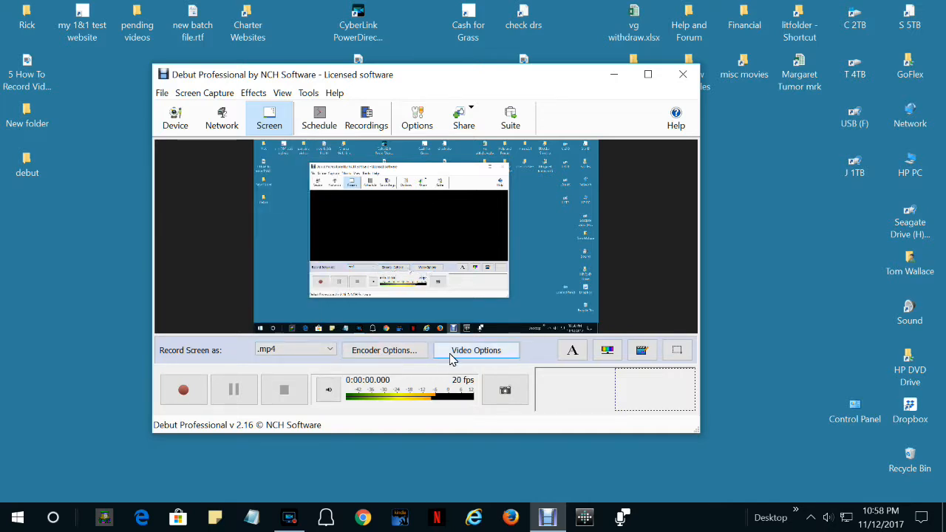
{"action": "left_click", "coordinate": [374, 352]}
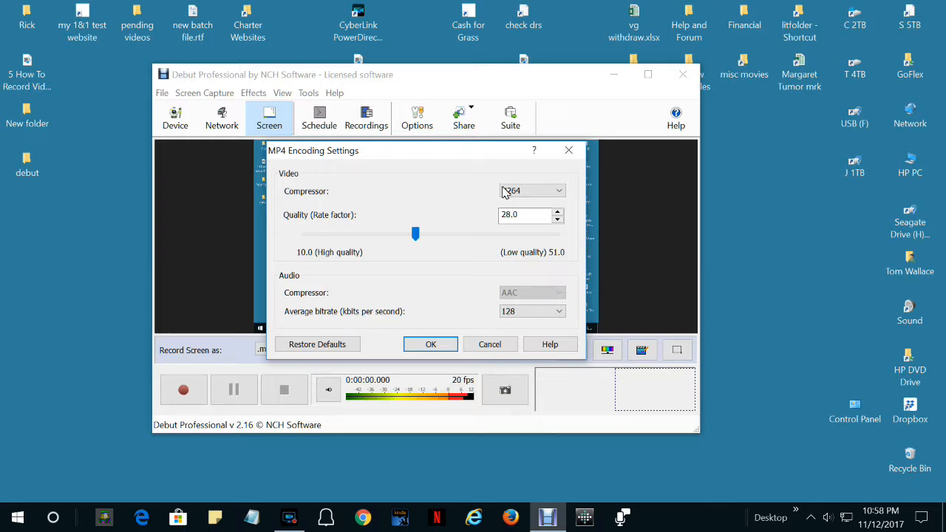
{"action": "left_click", "coordinate": [562, 193]}
{"action": "left_click", "coordinate": [561, 194]}
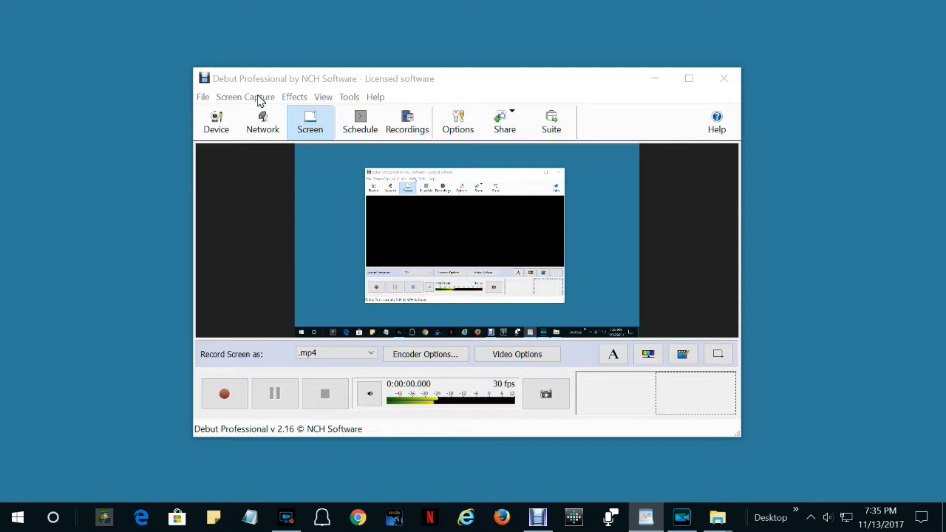
{"action": "left_click", "coordinate": [202, 96]}
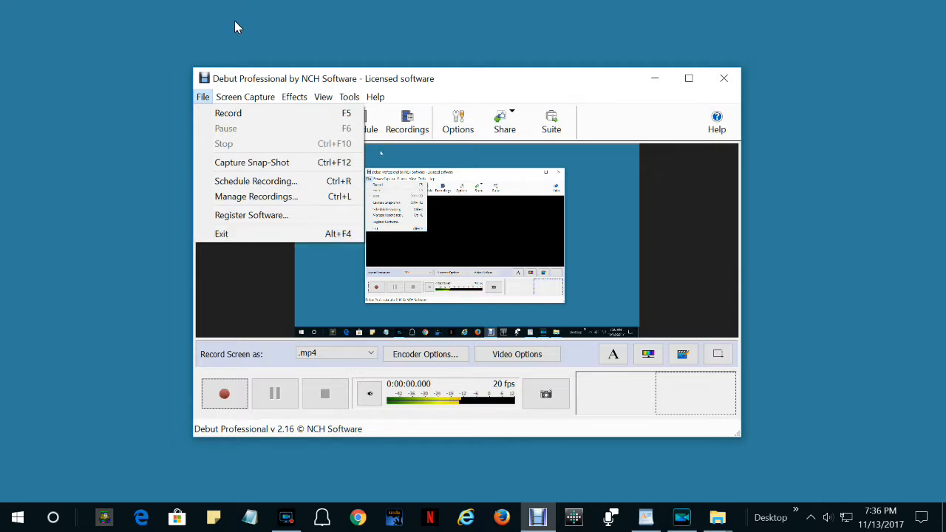
{"action": "mouse_move", "coordinate": [238, 98]}
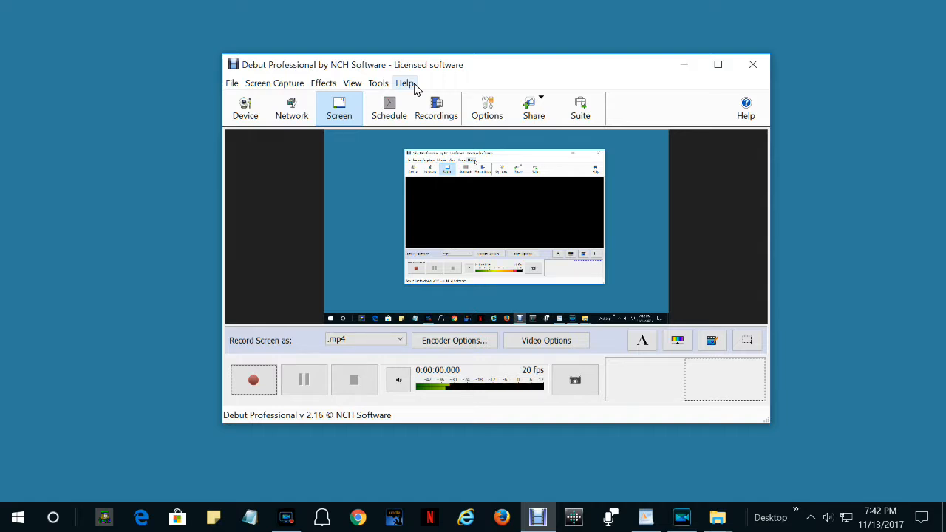
{"action": "left_click", "coordinate": [280, 84]}
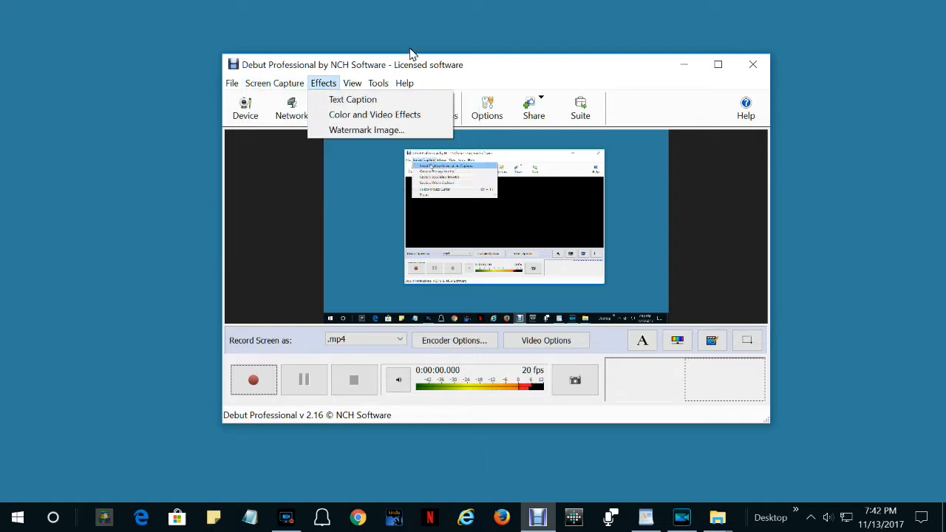
{"action": "left_click", "coordinate": [495, 66]}
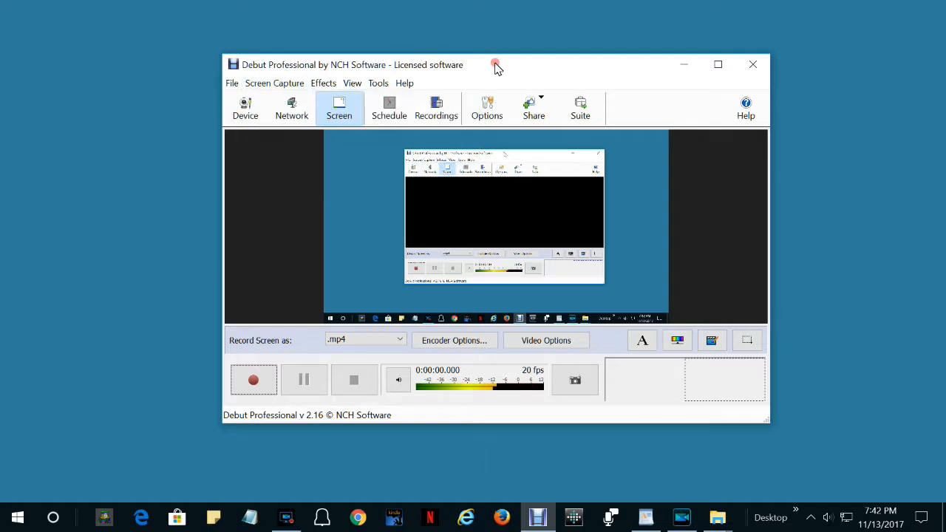
- Choose the file list pane of the Debut folder window as the capture area by window selection, and start recording it
{"action": "left_click", "coordinate": [748, 341]}
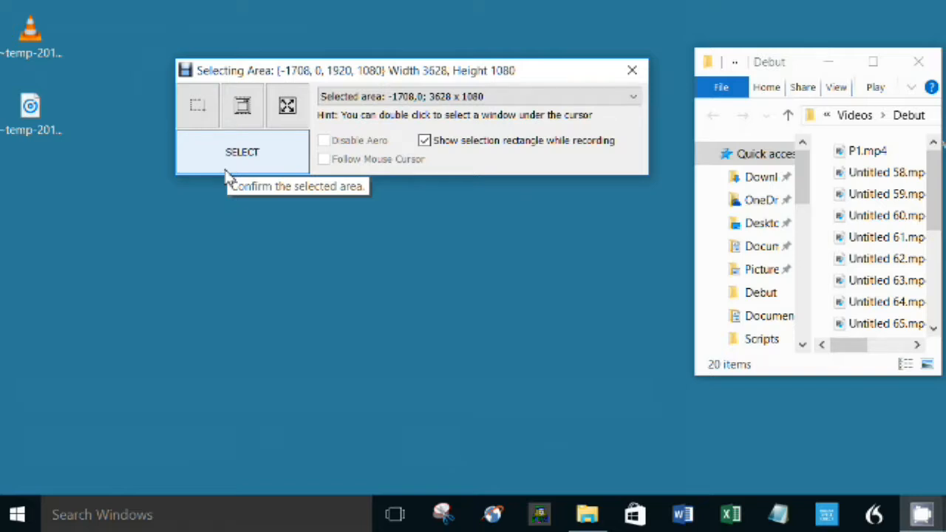
{"action": "left_click", "coordinate": [220, 147]}
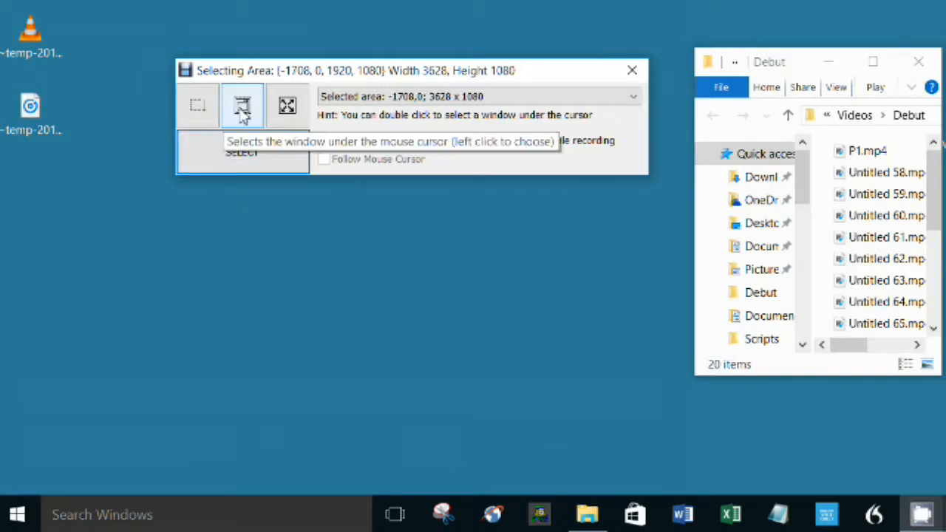
{"action": "left_click", "coordinate": [243, 111]}
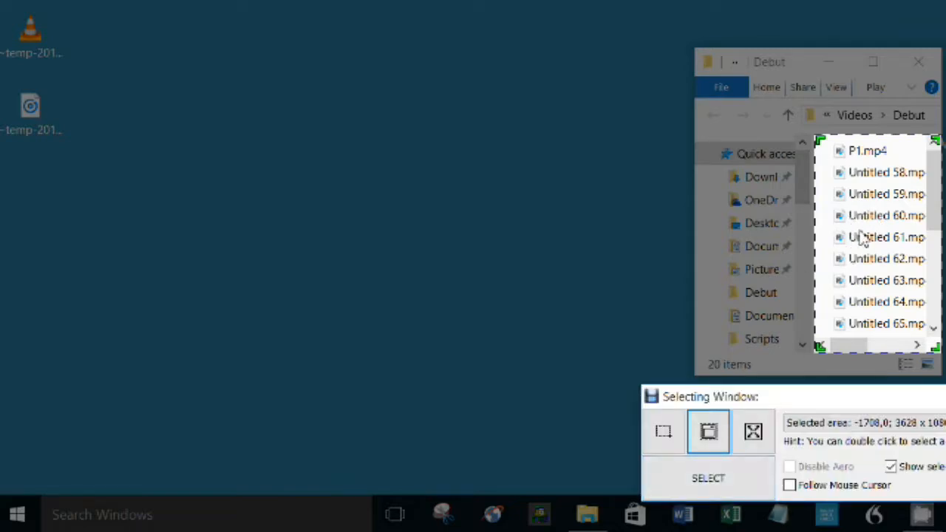
{"action": "left_click", "coordinate": [720, 480]}
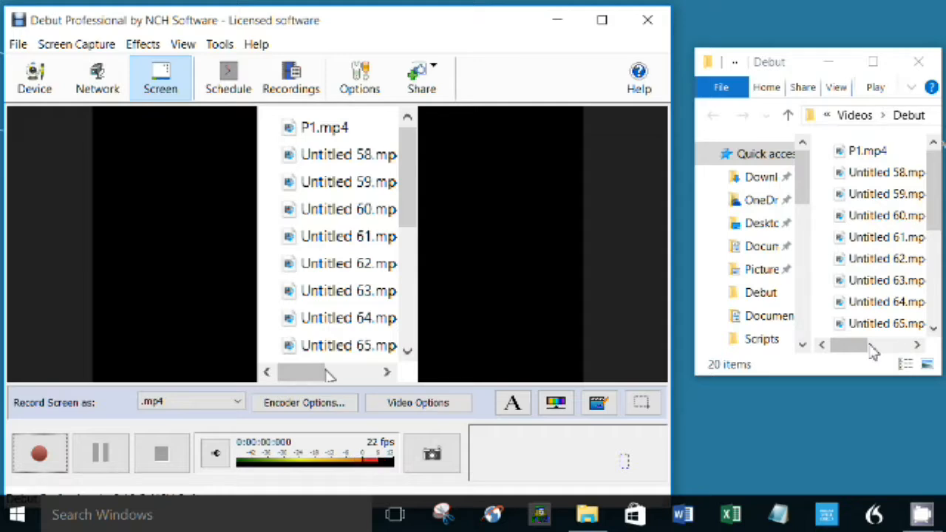
{"action": "left_click", "coordinate": [52, 454]}
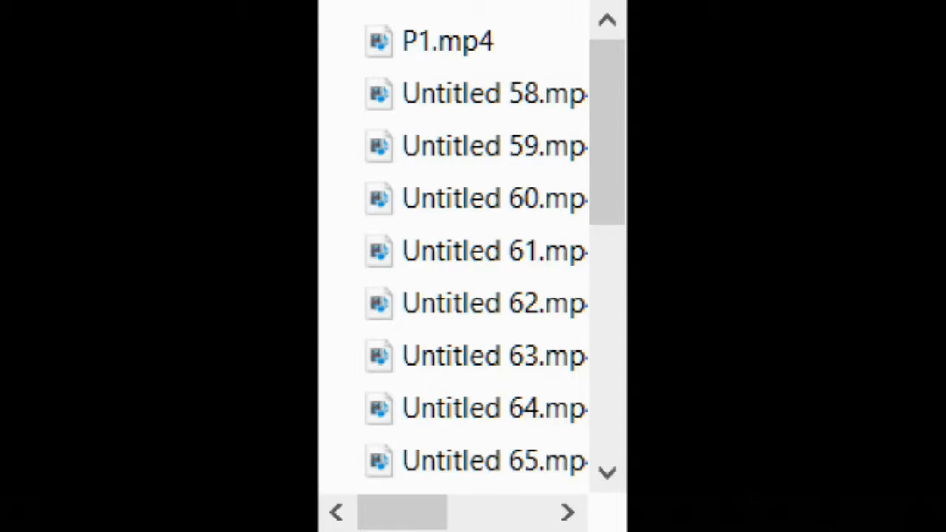
- Draw a rectangular capture area across the desktop and part of the folder window, extending its upper edge to about 1100 x 310 overall
{"action": "left_click", "coordinate": [77, 42]}
{"action": "left_click", "coordinate": [85, 64]}
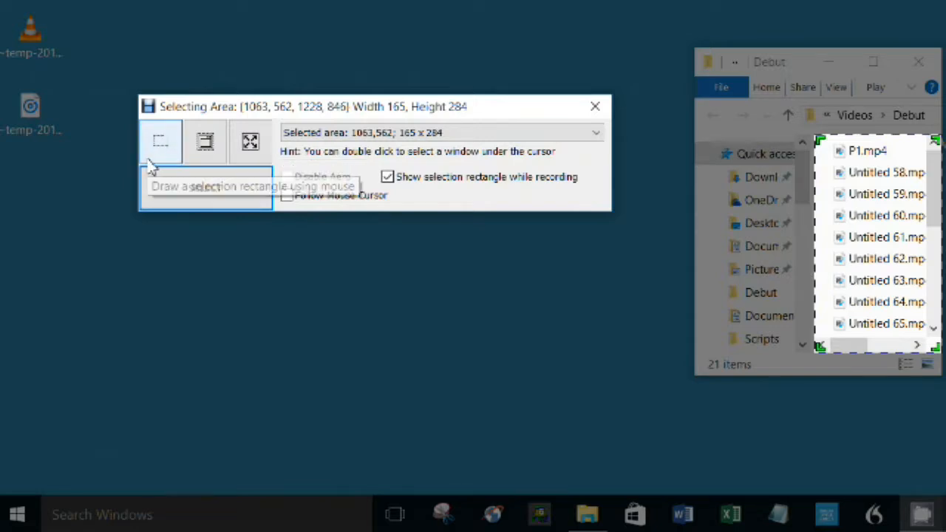
{"action": "left_click", "coordinate": [165, 145]}
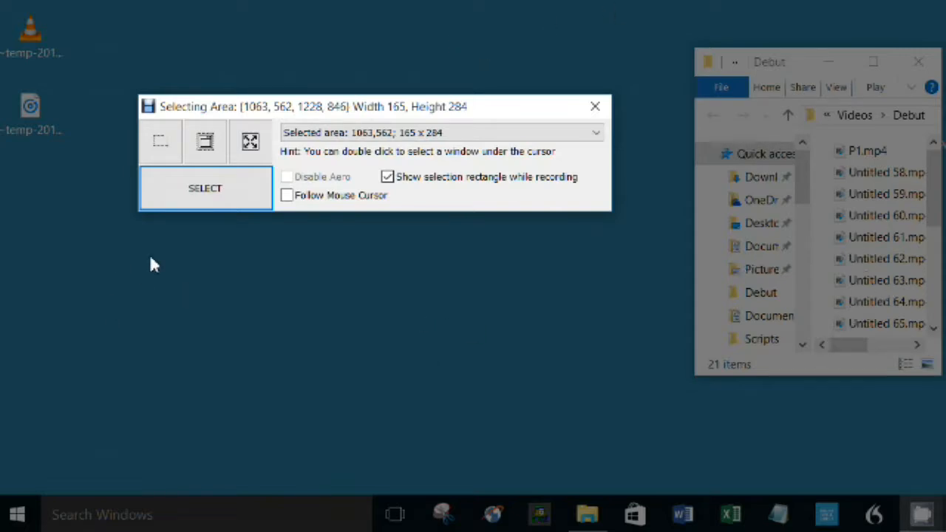
{"action": "left_click_drag", "start_coordinate": [151, 260], "coordinate": [943, 421]}
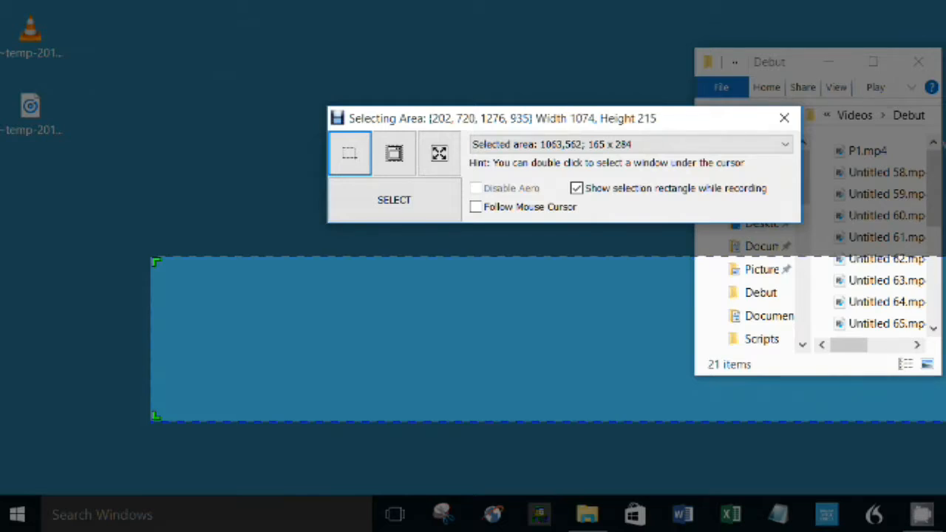
{"action": "left_click_drag", "start_coordinate": [552, 259], "coordinate": [552, 186]}
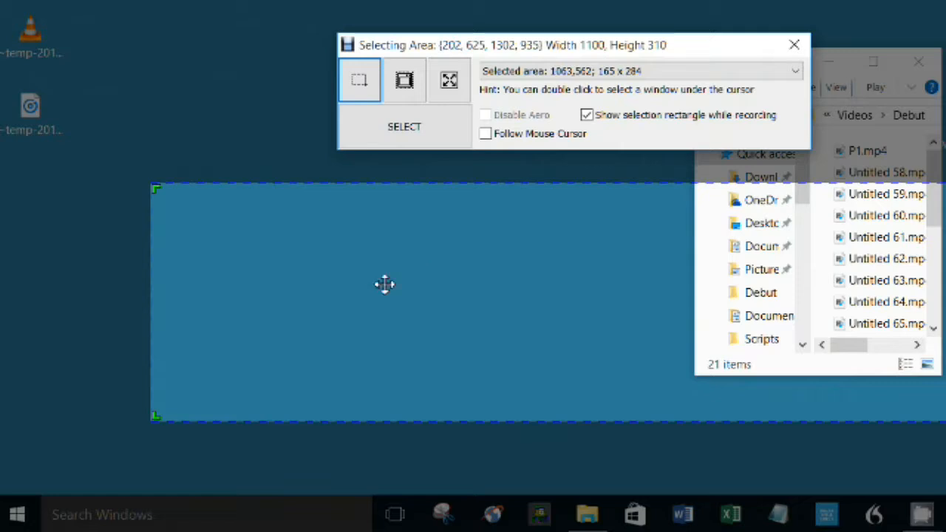